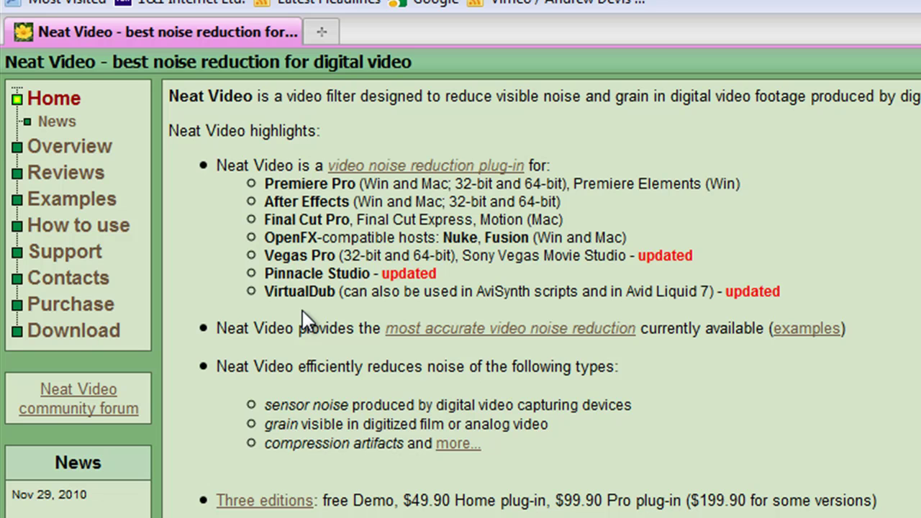
Go to the Neat Video download page and review its free Demo and licensed Home/Pro sections.
left_click(75, 331)
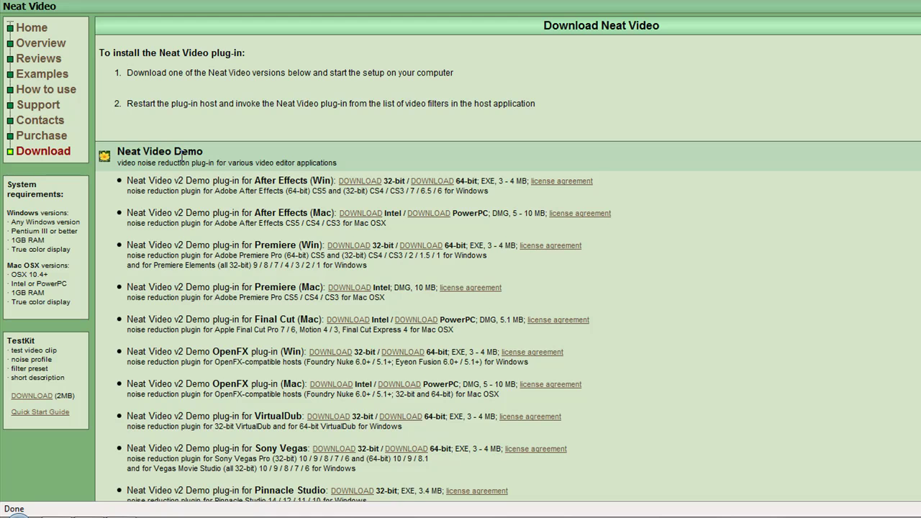
scroll(182, 155, "down", 6)
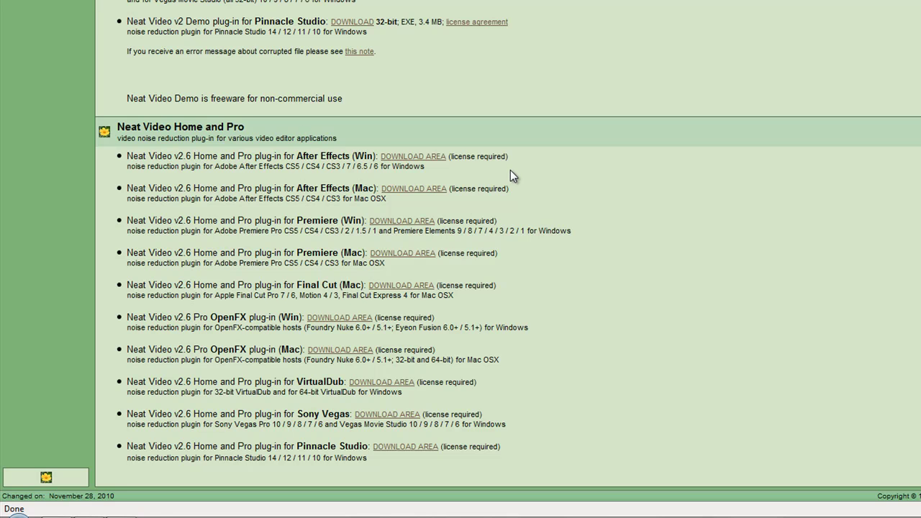
scroll(510, 170, "up", 5)
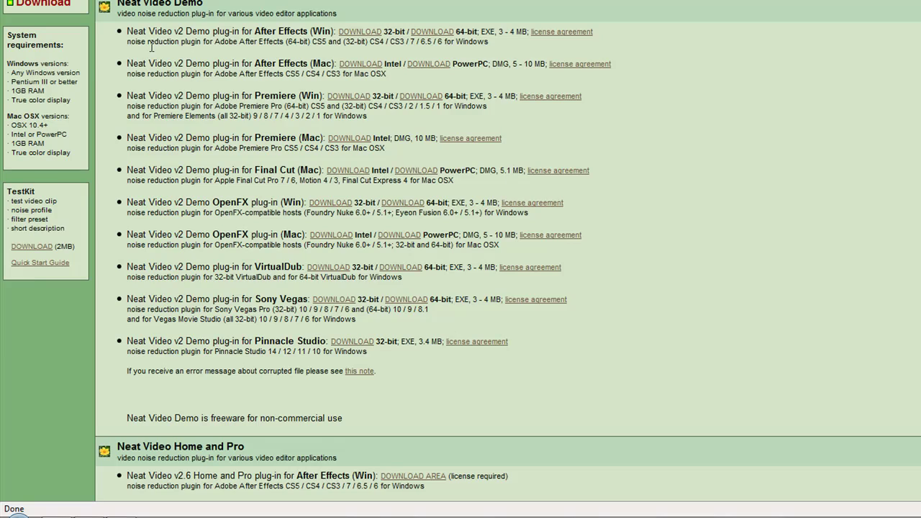
scroll(150, 46, "up", 1)
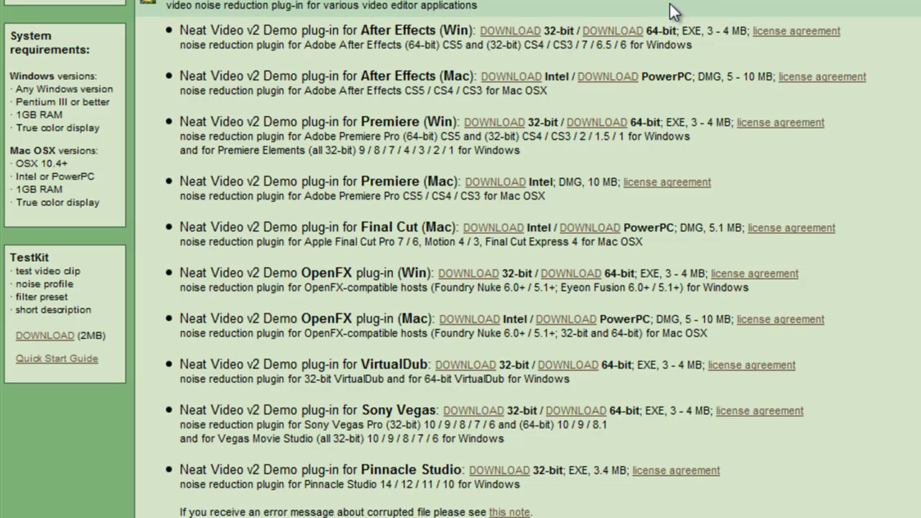
Save the 64-bit After Effects demo installer NeatAESetup64.exe and launch it from Downloads.
left_click(613, 30)
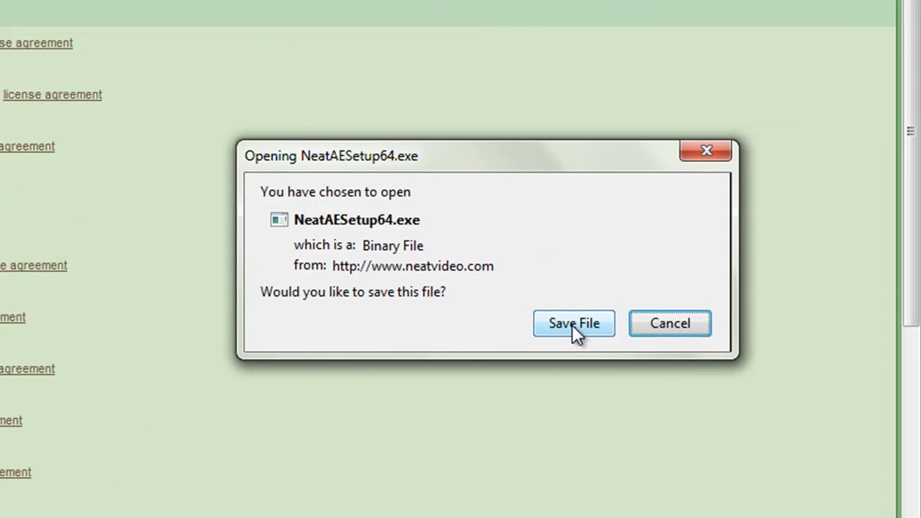
left_click(574, 326)
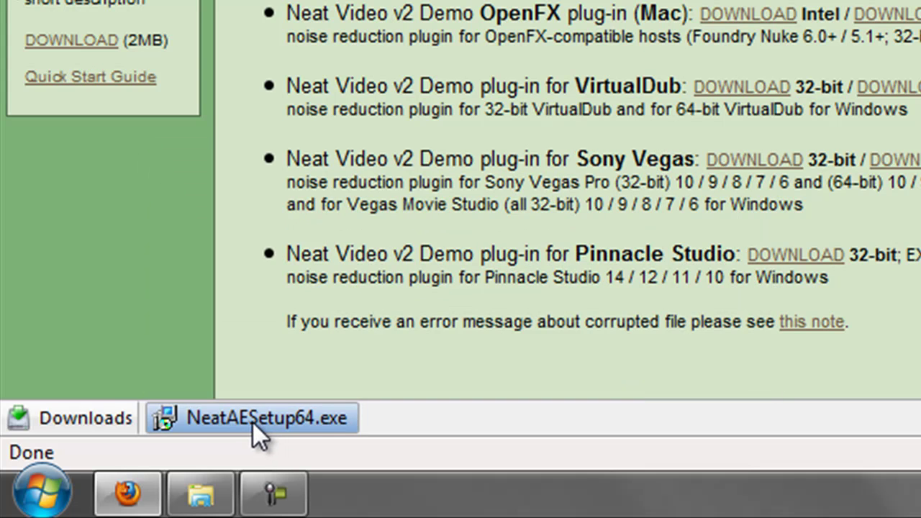
left_click(253, 423)
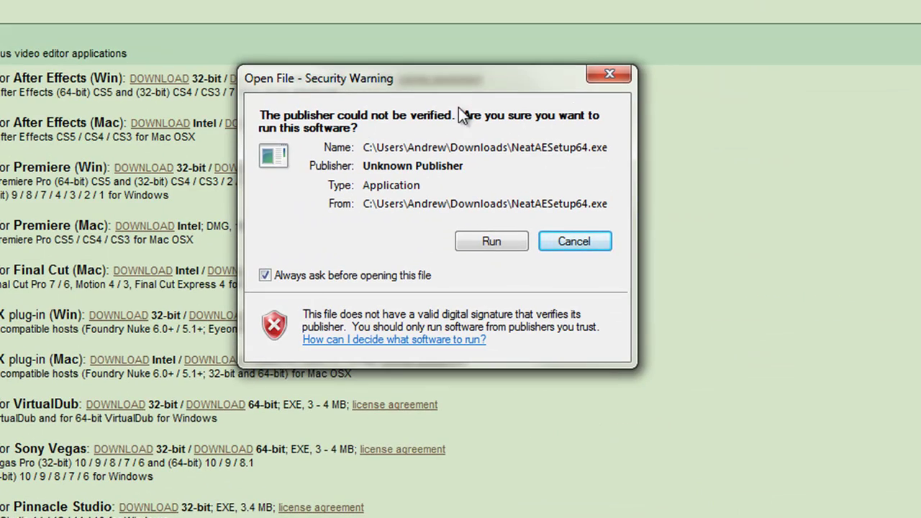
Allow the unverified installer to run, pass the welcome page and accept the licence agreement.
left_click(489, 242)
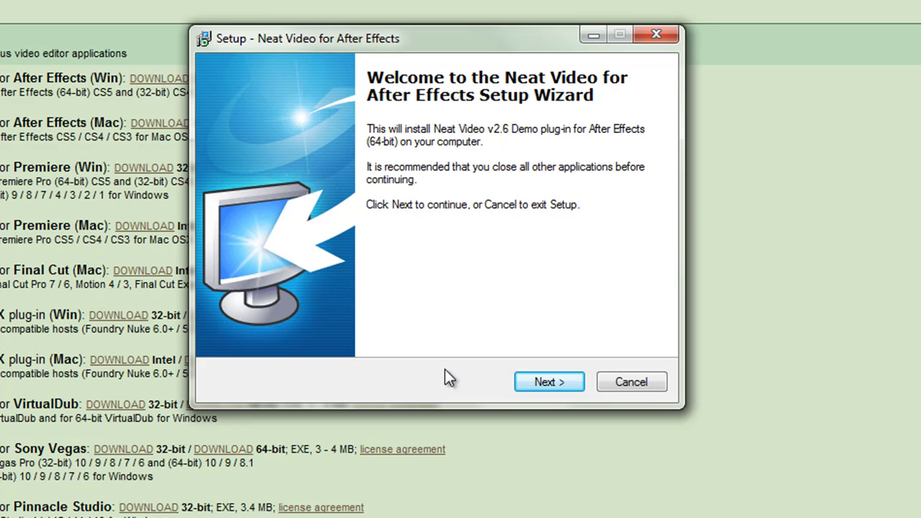
left_click(548, 381)
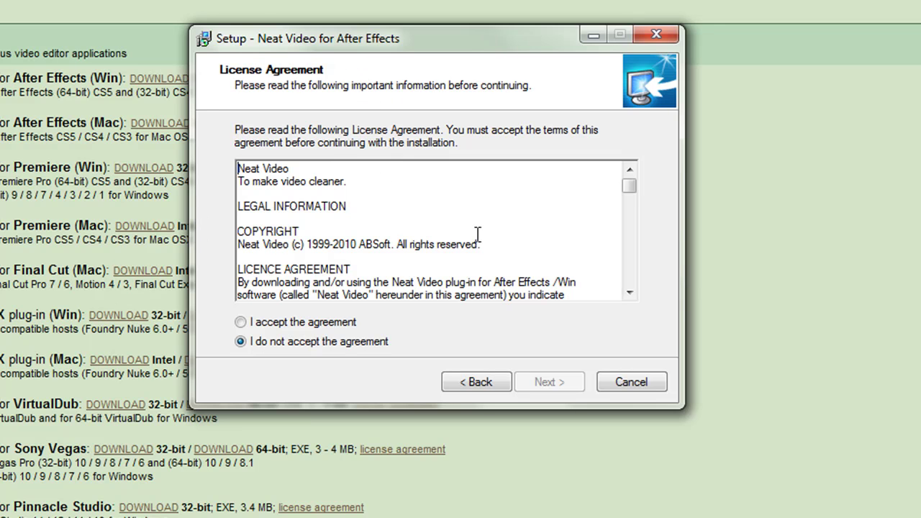
scroll(478, 234, "down", 4)
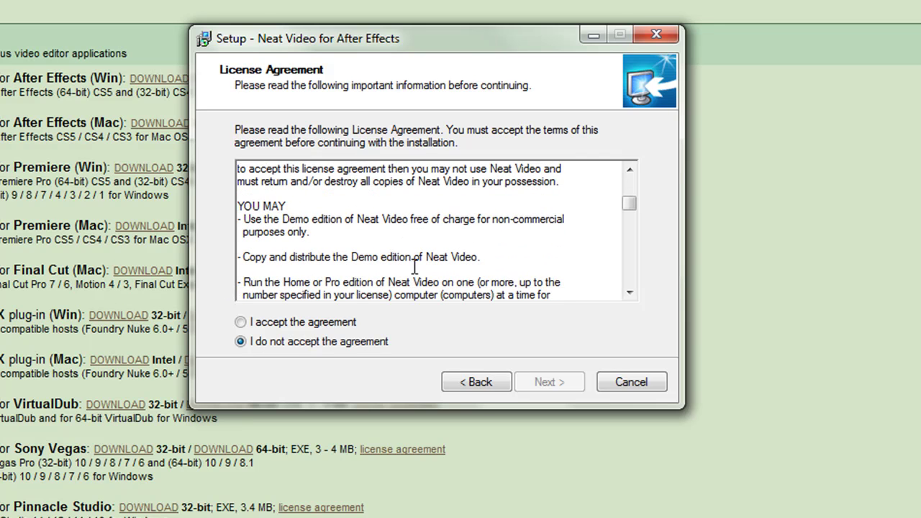
left_click(240, 324)
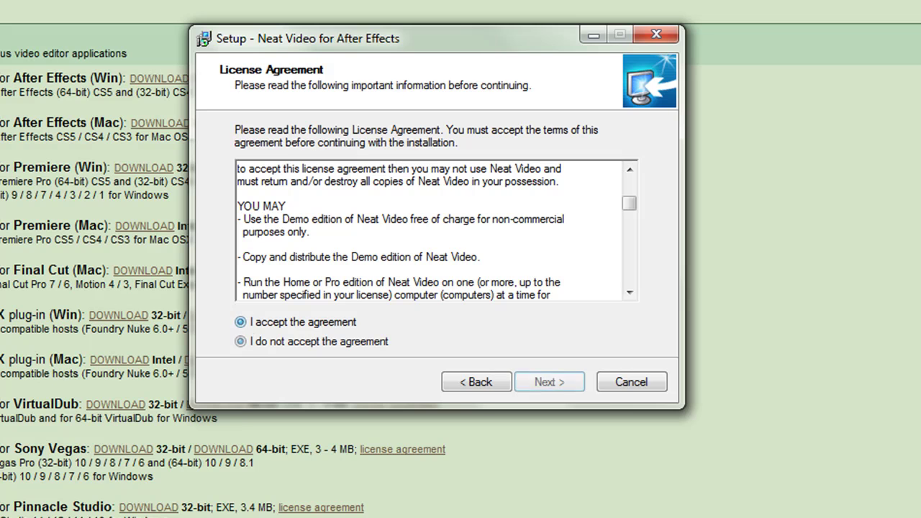
left_click(545, 383)
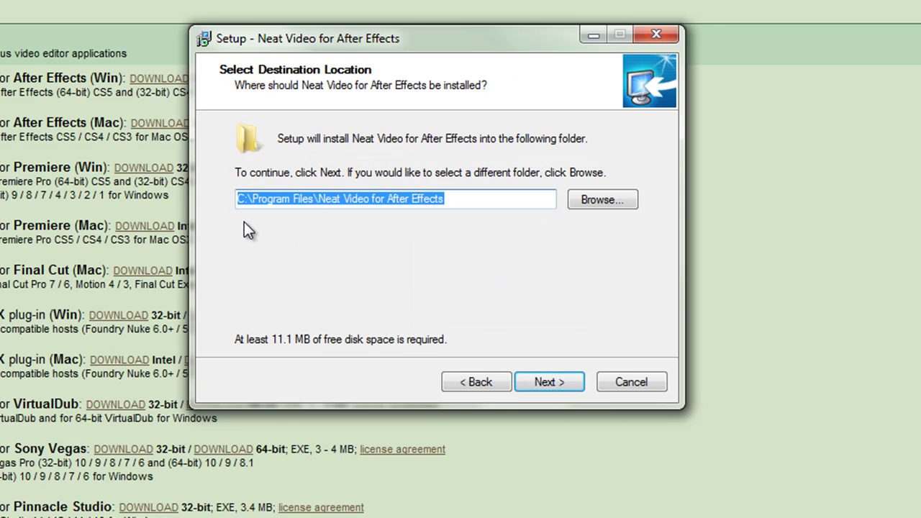
Keep the default install folder, Start Menu folder and After Effects CS5 target, then install.
left_click(557, 387)
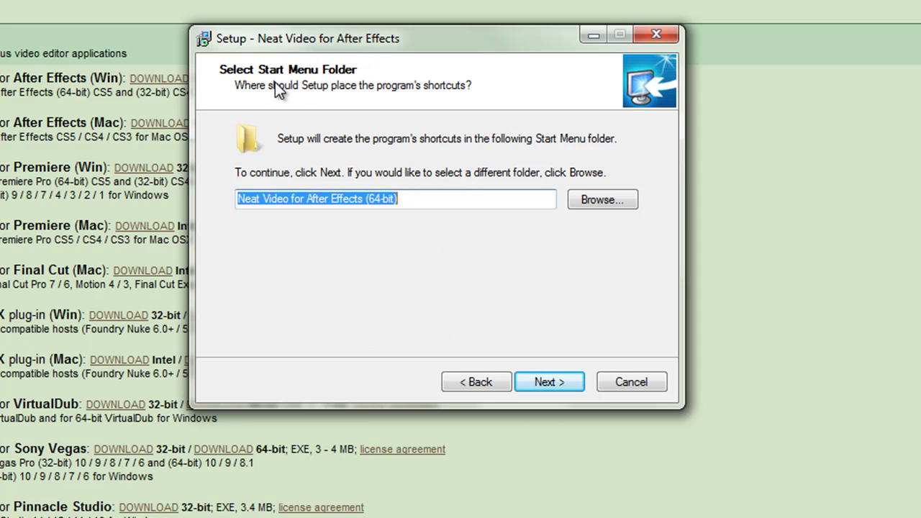
left_click(546, 381)
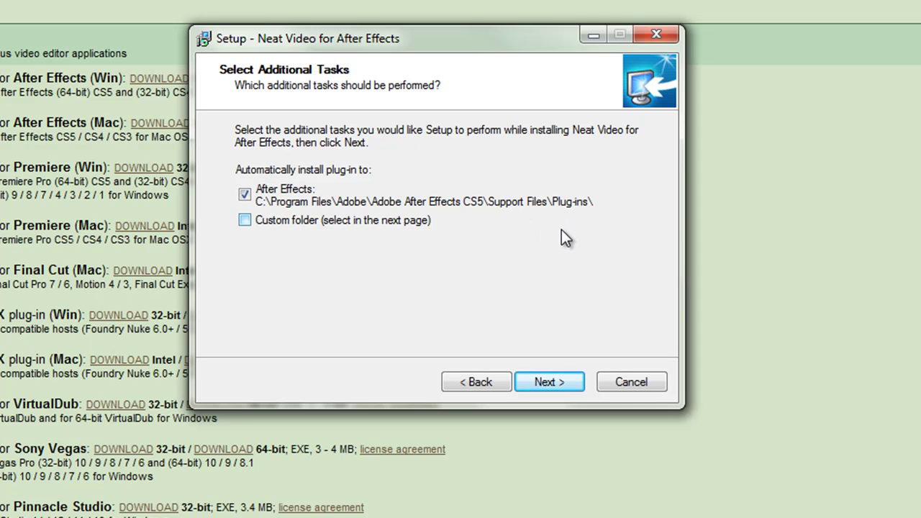
left_click(547, 382)
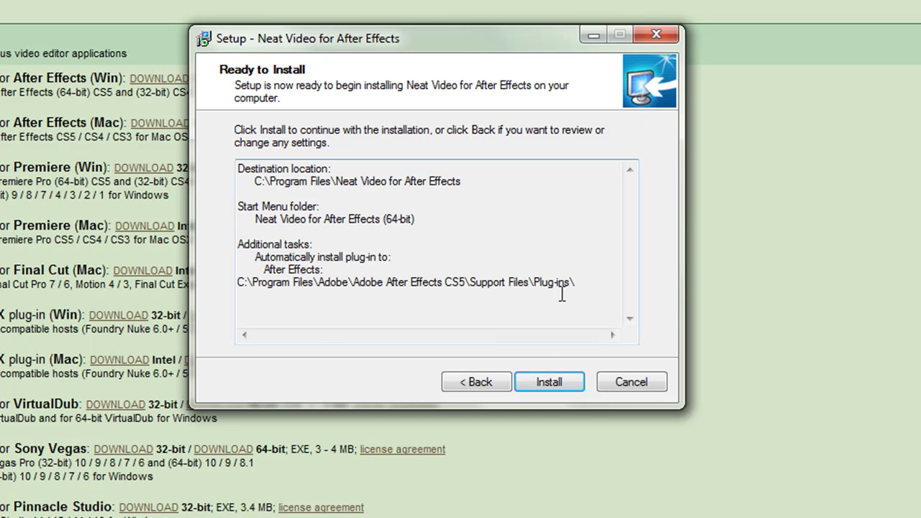
left_click(549, 382)
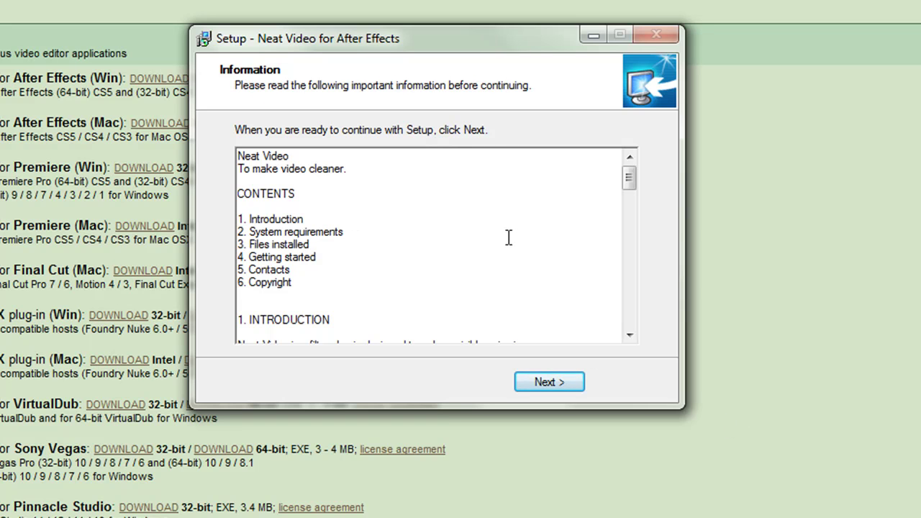
Read through the Information page and finish the Neat Video setup wizard.
scroll(509, 234, "down", 5)
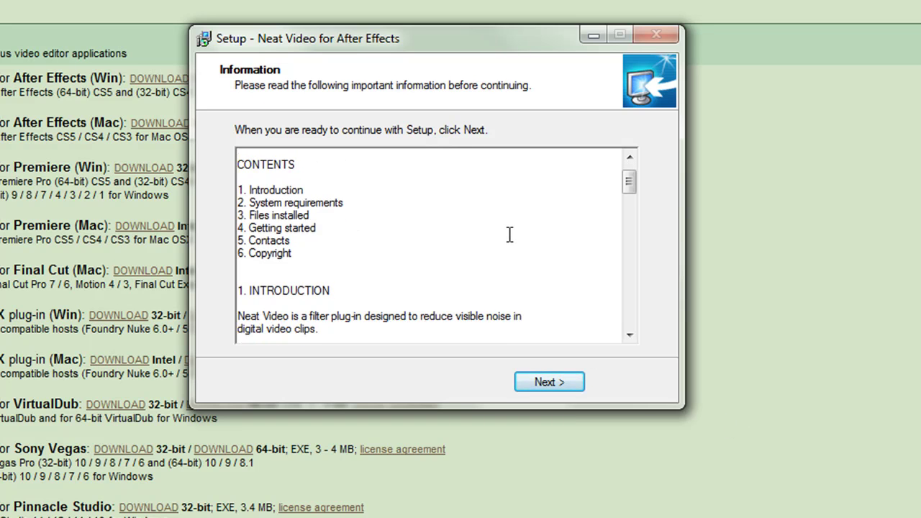
scroll(509, 234, "down", 5)
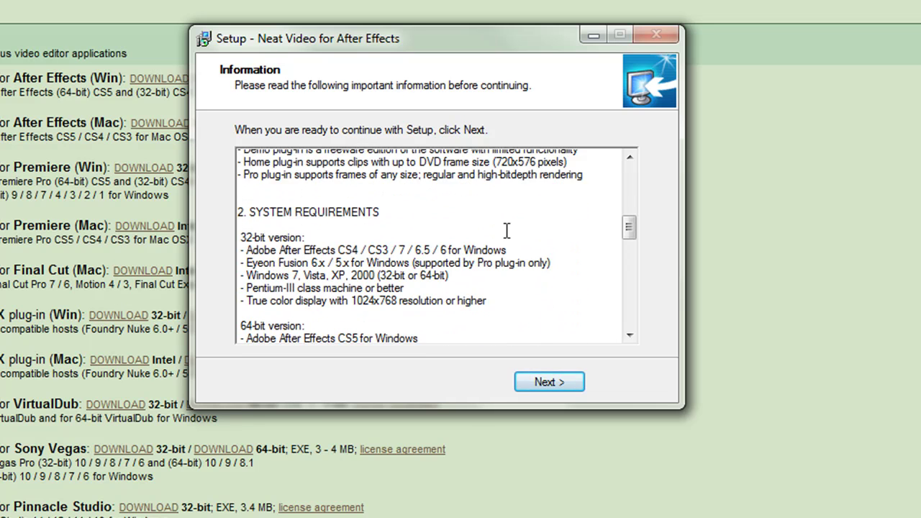
scroll(402, 223, "down", 4)
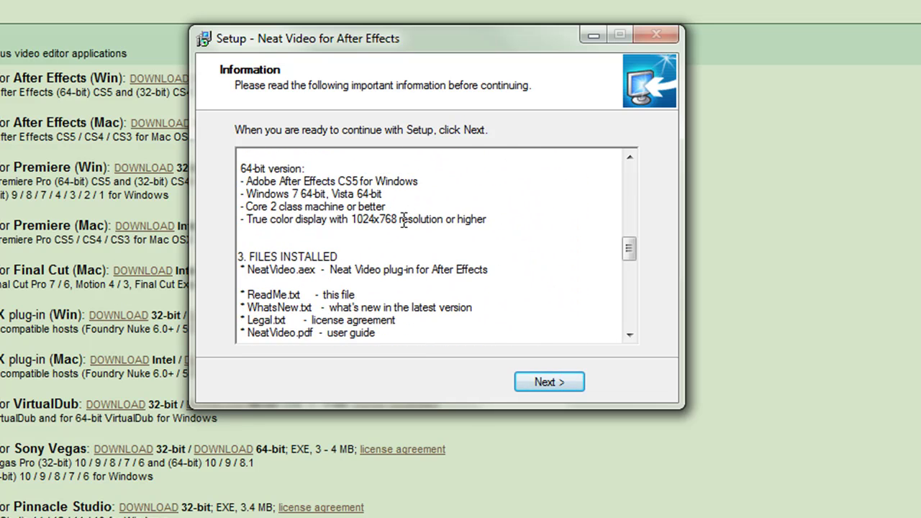
scroll(403, 221, "down", 2)
scroll(404, 220, "down", 4)
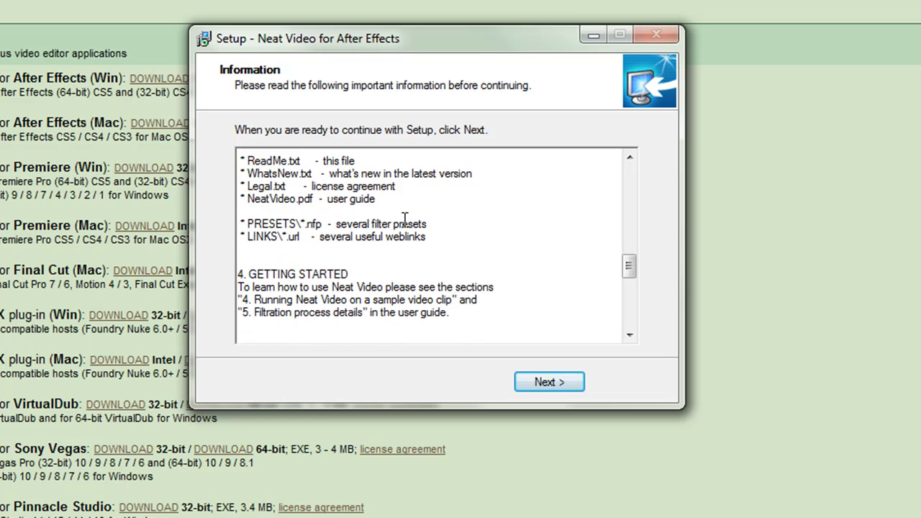
scroll(410, 258, "down", 7)
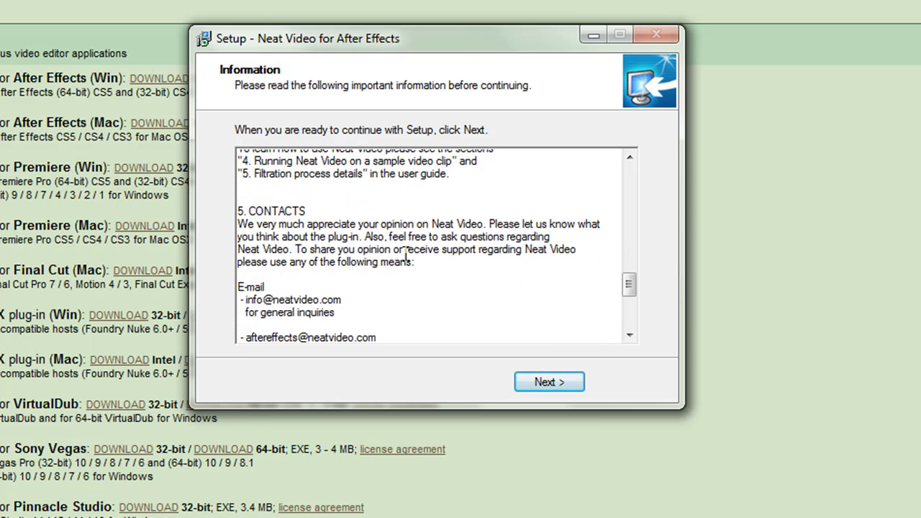
left_click(562, 383)
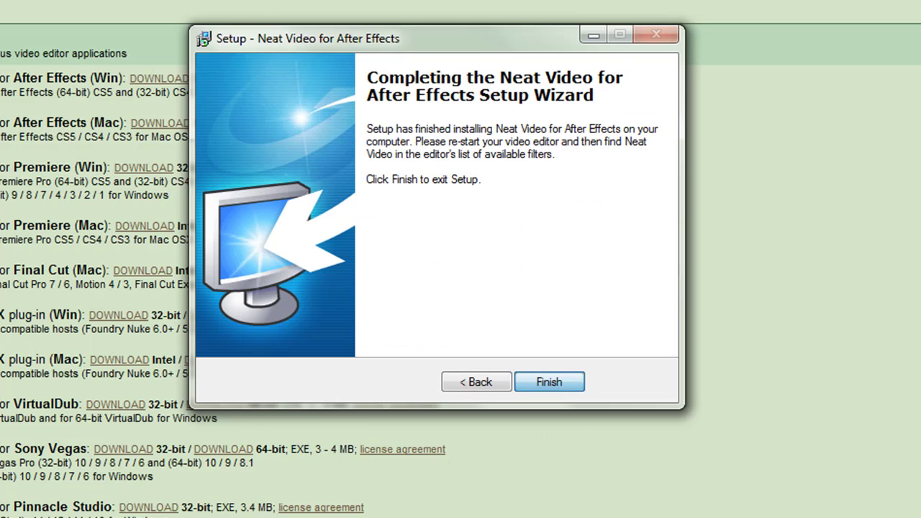
left_click(562, 383)
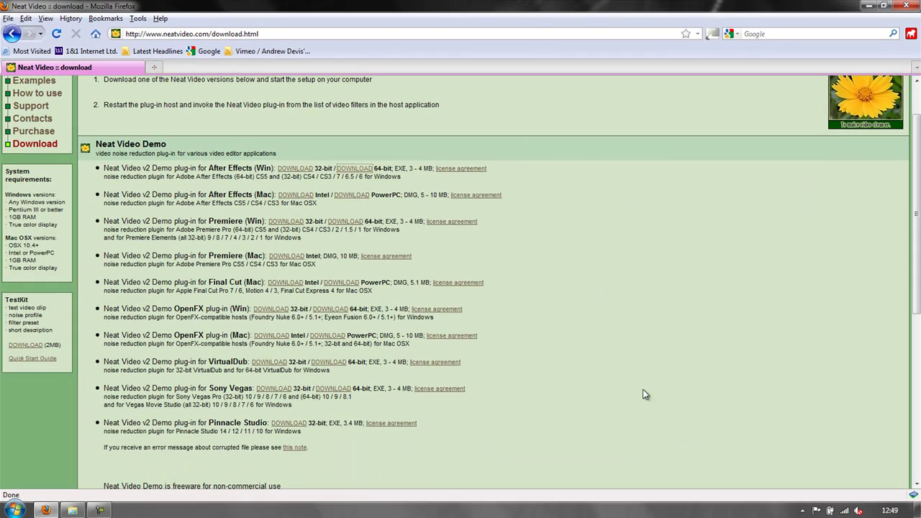
Minimize Firefox, launch After Effects CS5 from the Start menu and close its Welcome screen.
left_click(866, 6)
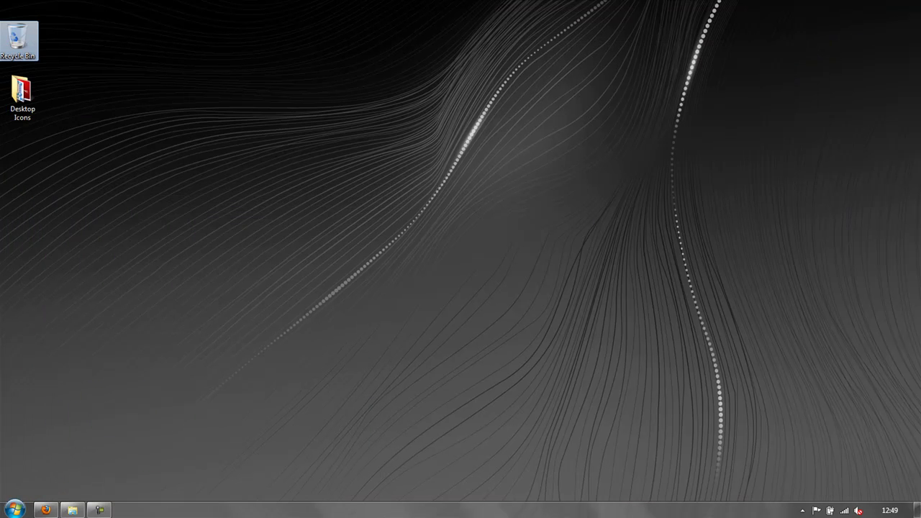
left_click(14, 509)
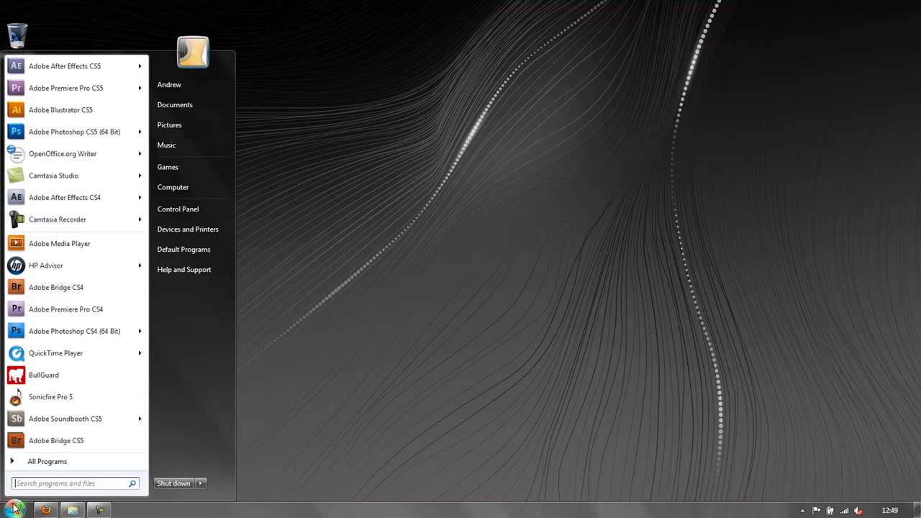
left_click(67, 72)
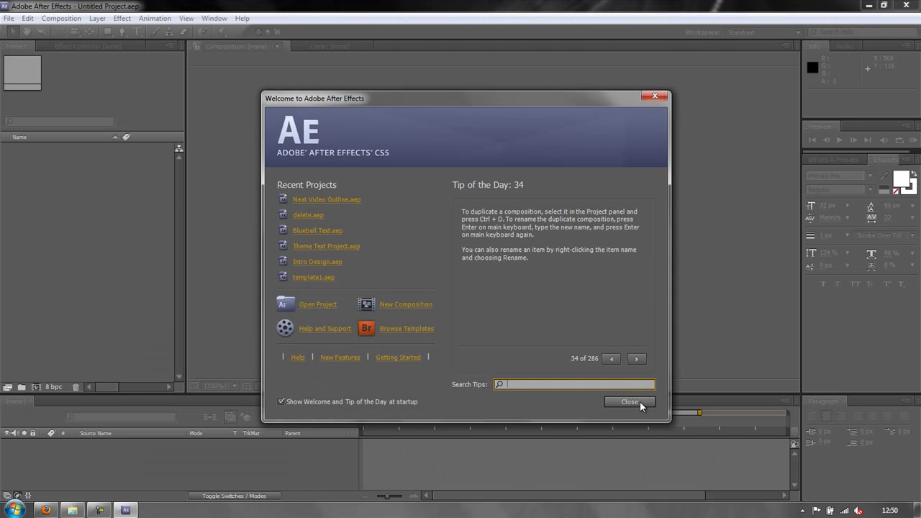
left_click(632, 402)
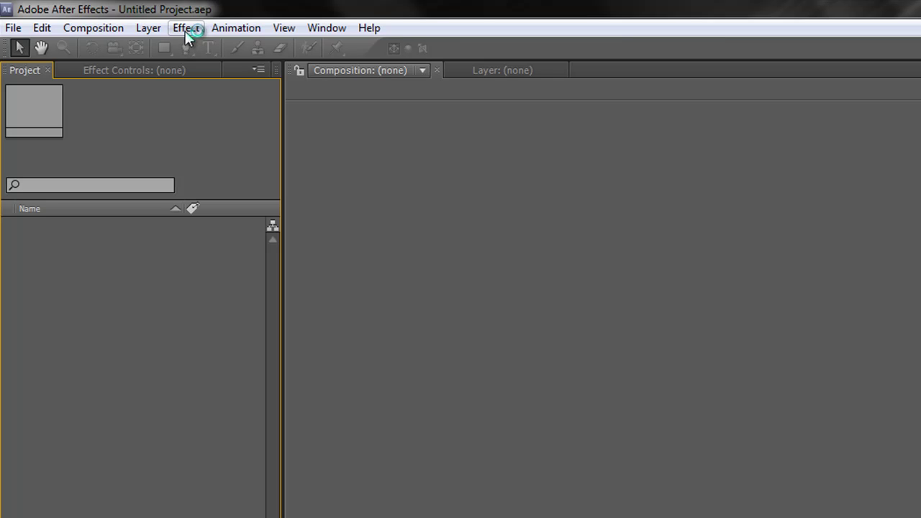
Confirm Neat Video is listed in After Effects' Effect menu, then close the menu.
left_click(186, 30)
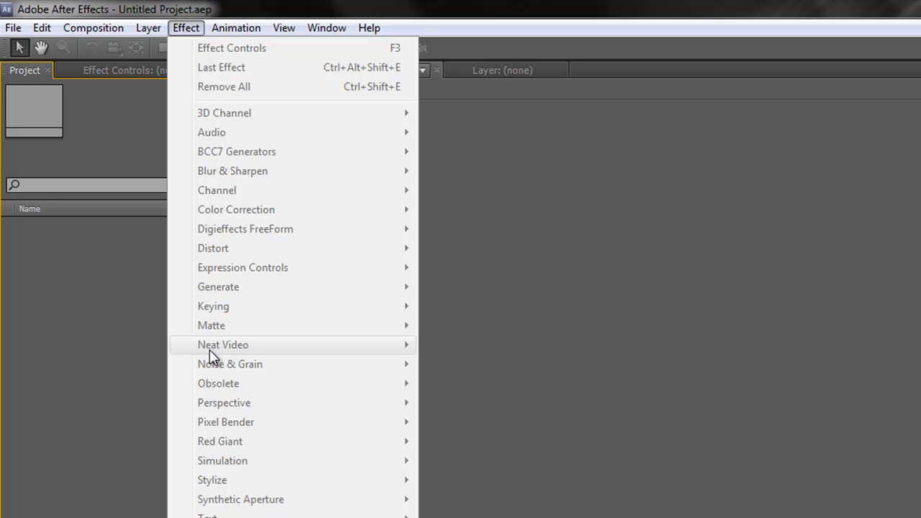
left_click(121, 360)
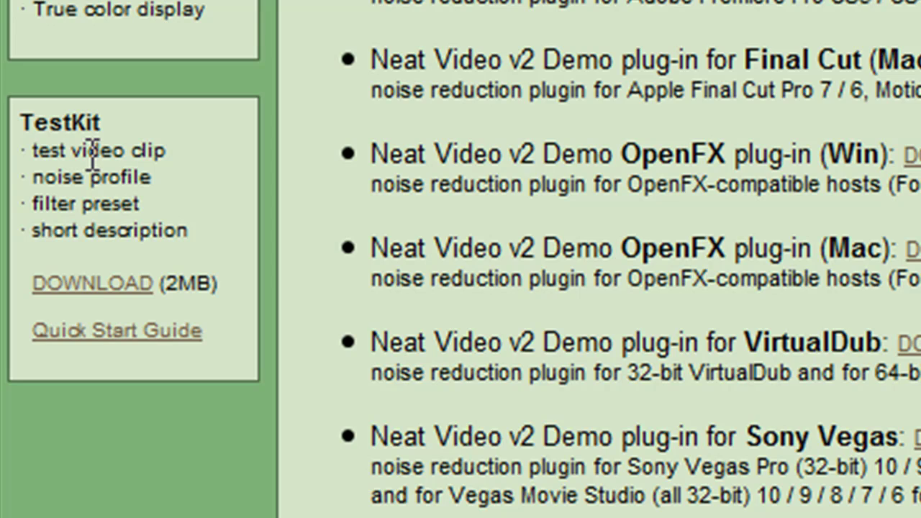
Download the TestKit archive testkit.zip and open it with WinZip.
left_click(95, 285)
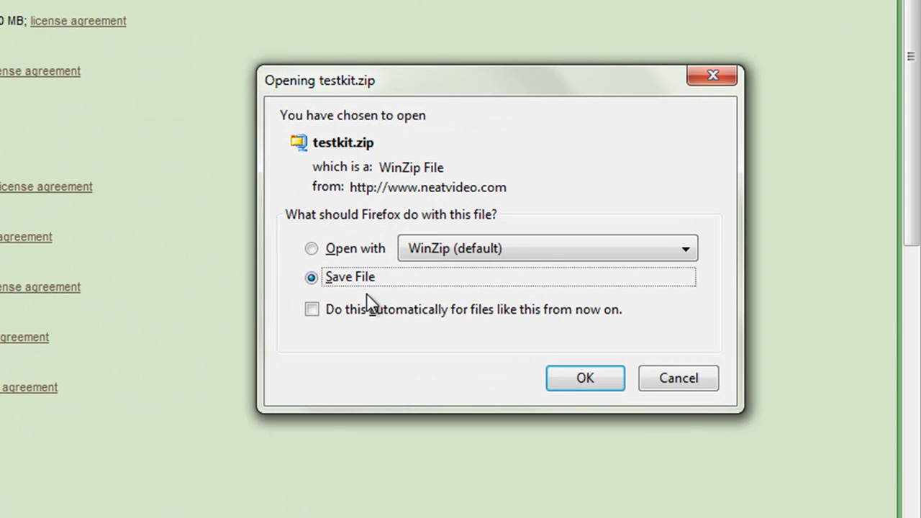
left_click(312, 249)
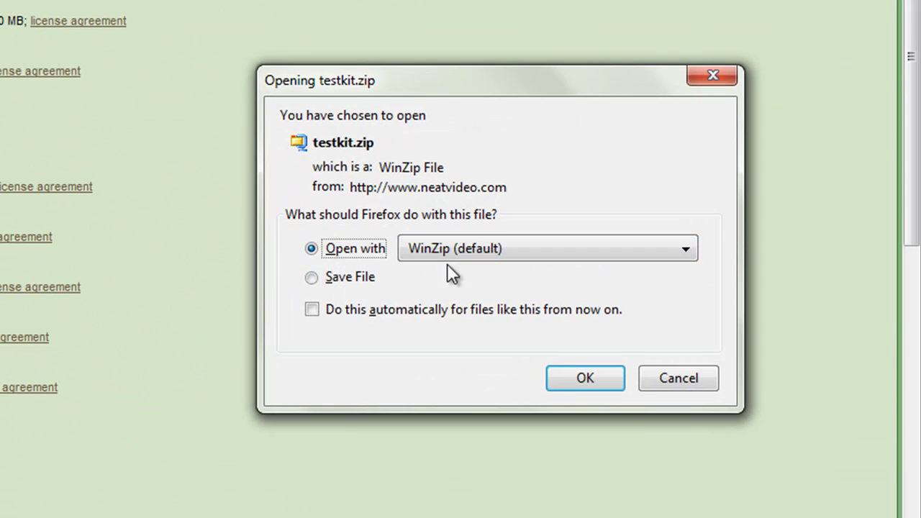
left_click(584, 379)
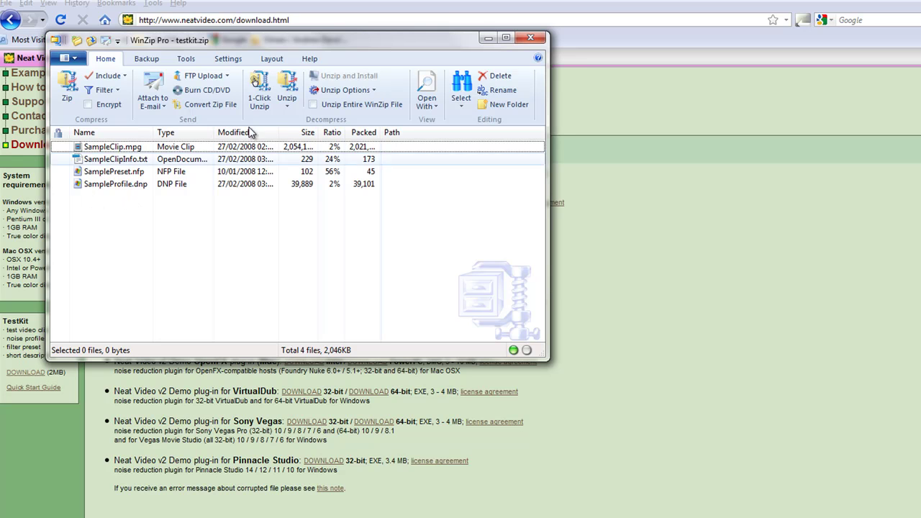
Unzip the four TestKit sample files to the Desktop, close WinZip and minimize Firefox.
left_click(288, 99)
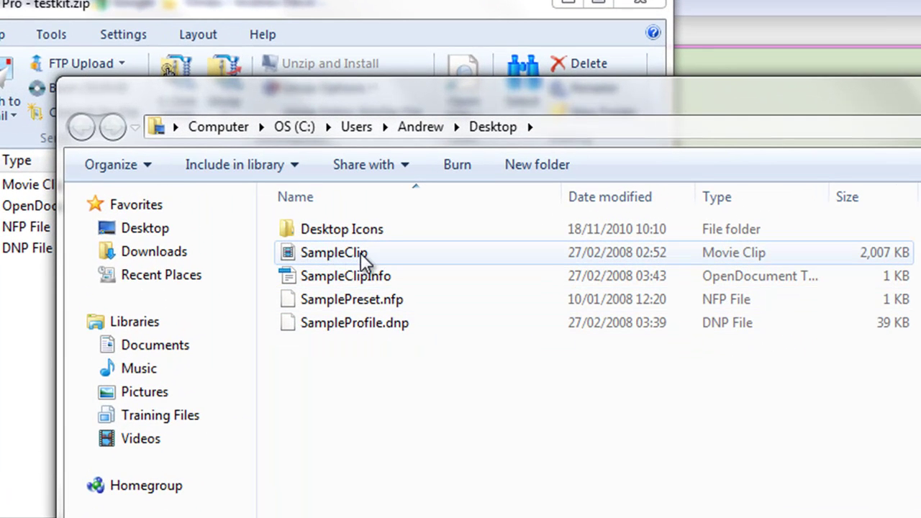
mouse_move(338, 268)
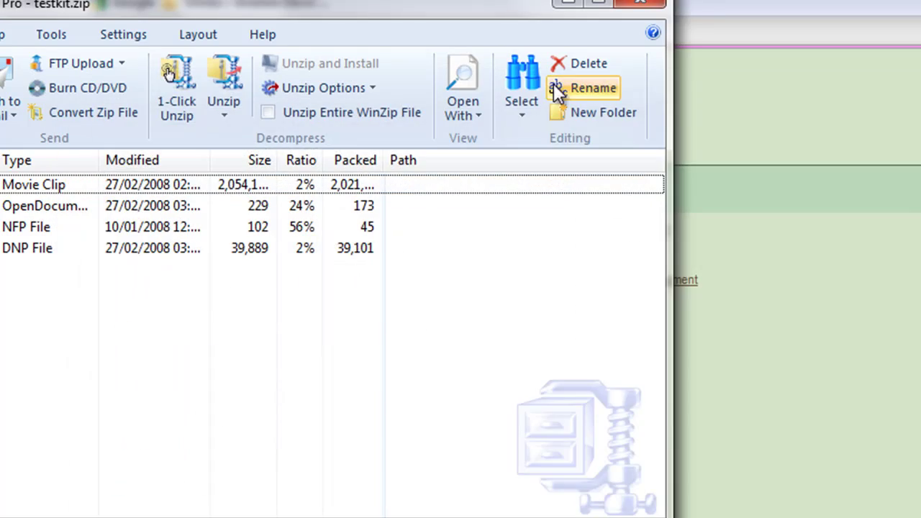
left_click(658, 7)
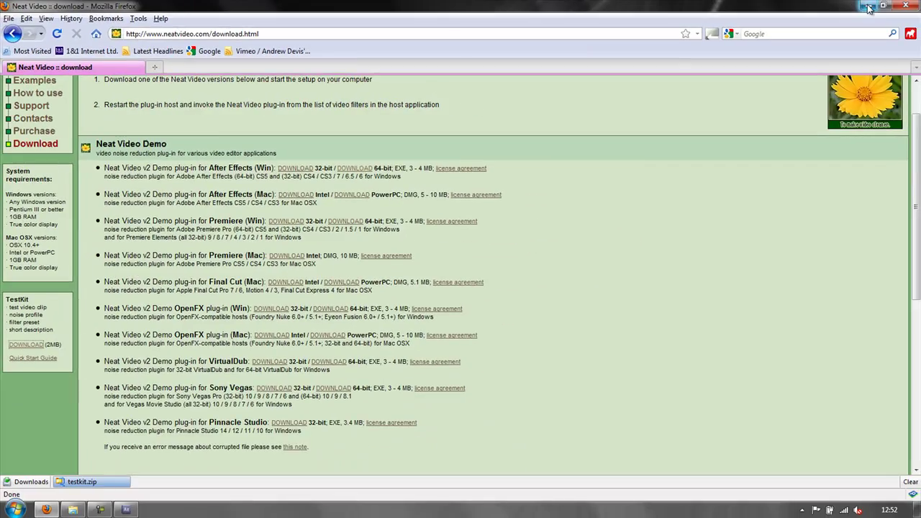
left_click(889, 3)
Back in After Effects, import SampleClip.mpg from the Desktop into the Project panel.
left_click(126, 510)
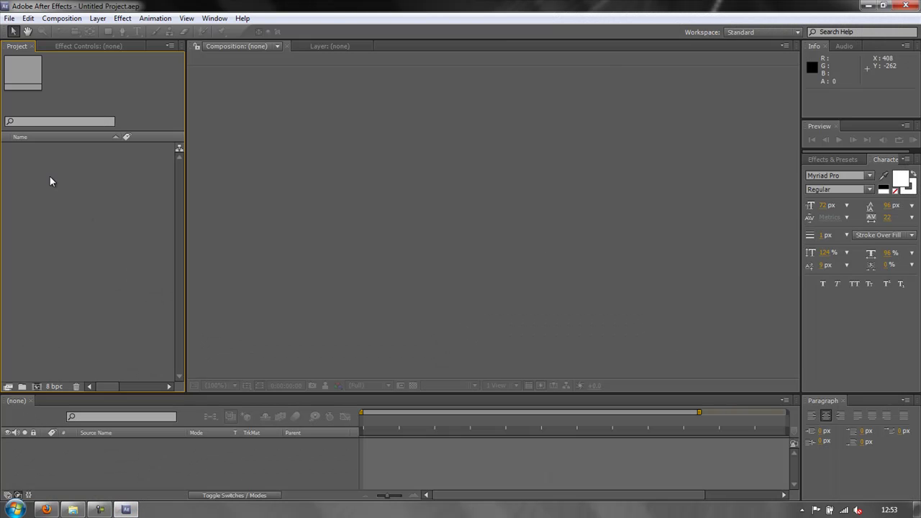
double_click(25, 212)
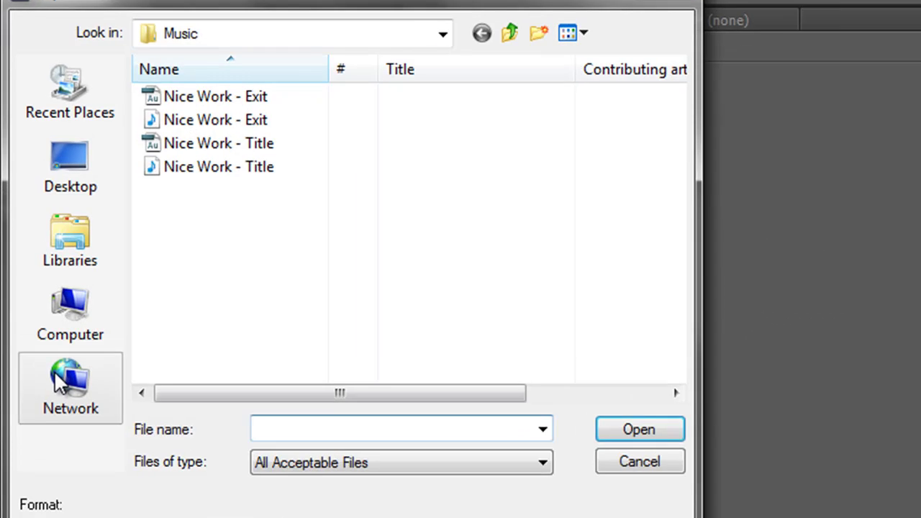
left_click(78, 191)
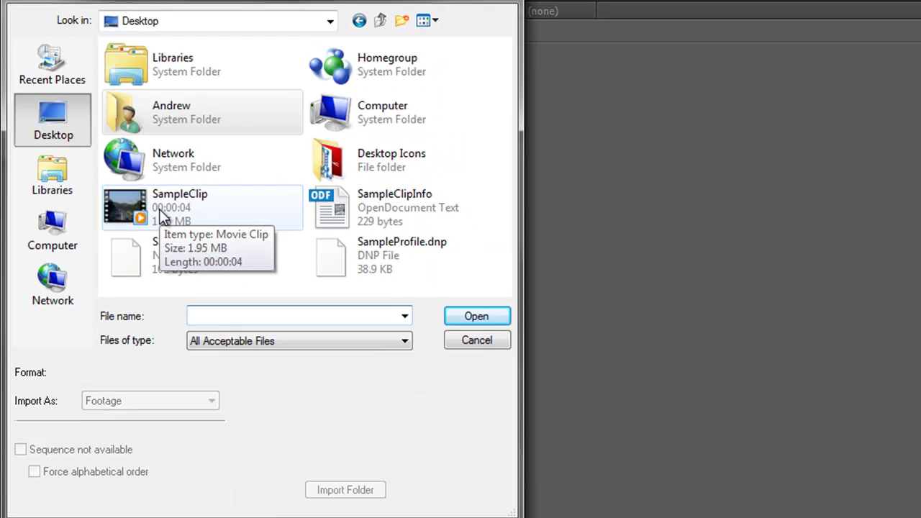
double_click(160, 214)
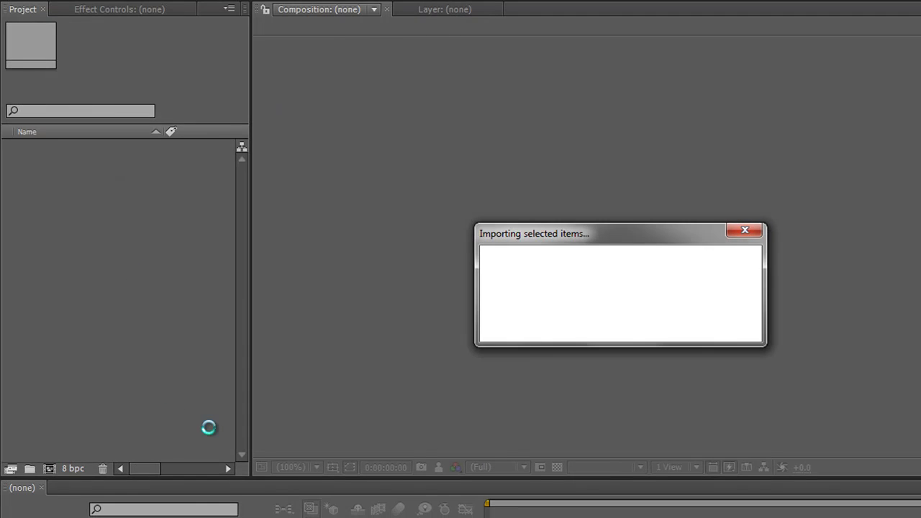